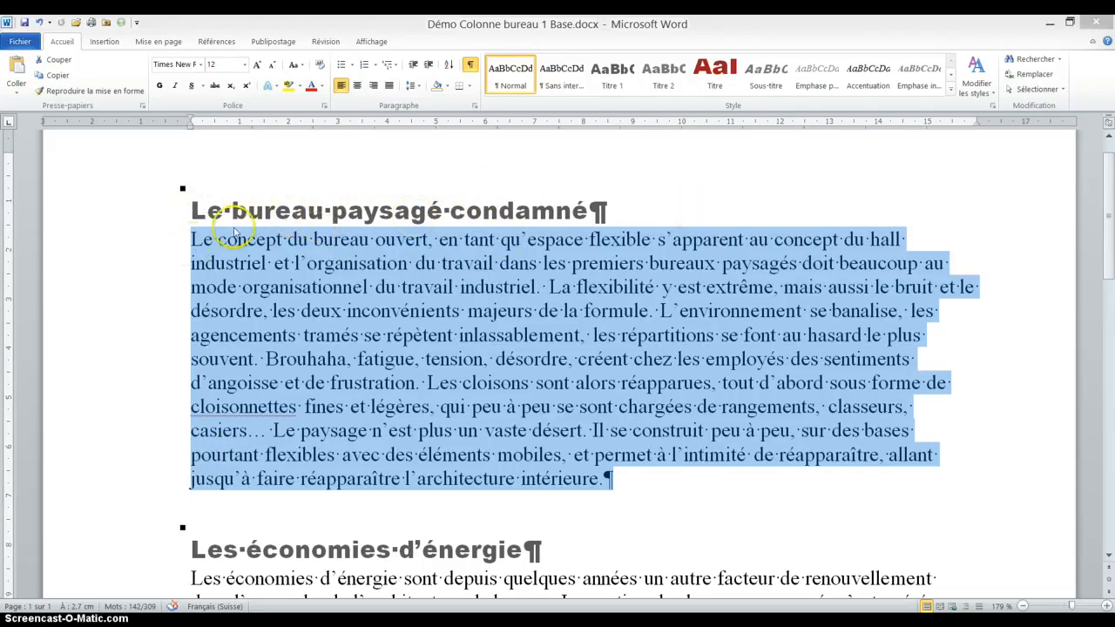
Step: Open the detailed column settings for the selected paragraph under "Le bureau paysagé condamné" and set the number of columns to 2
click(159, 42)
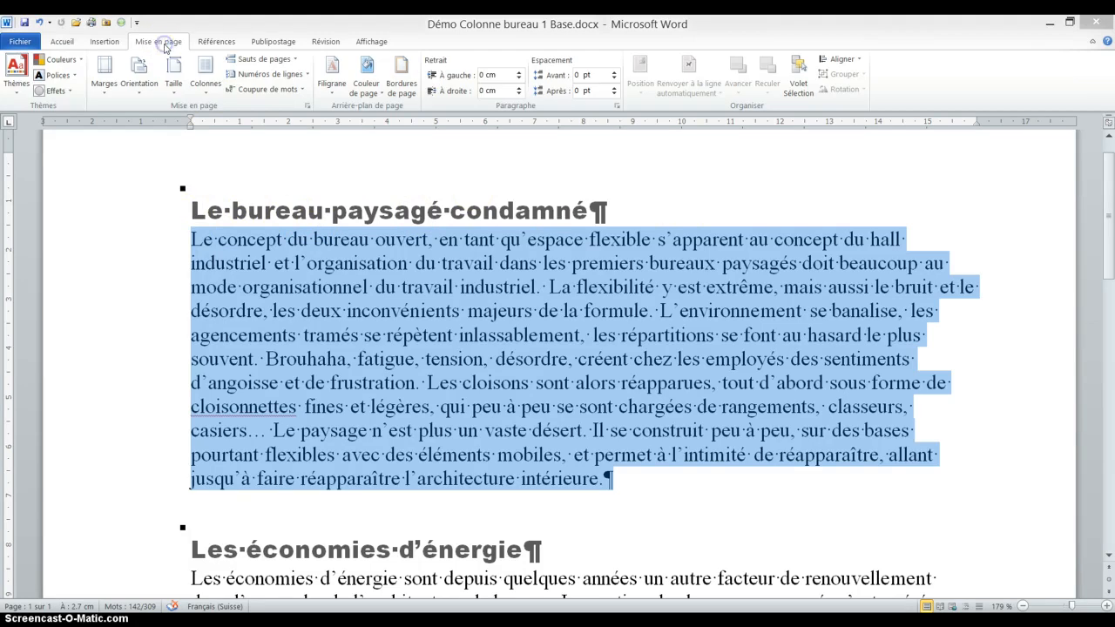
click(207, 89)
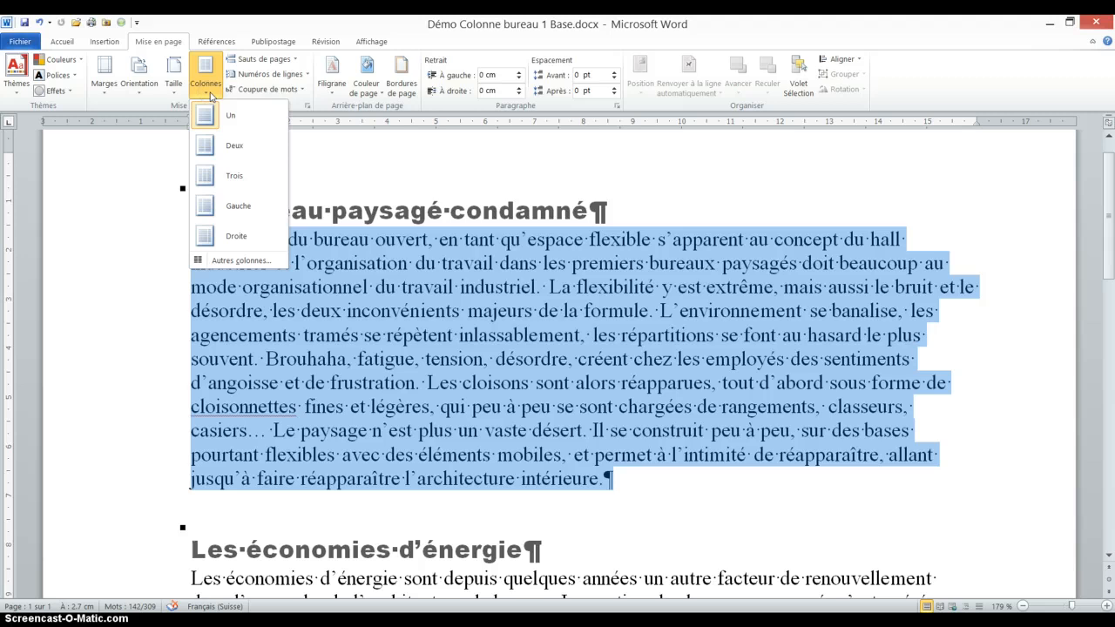
click(214, 147)
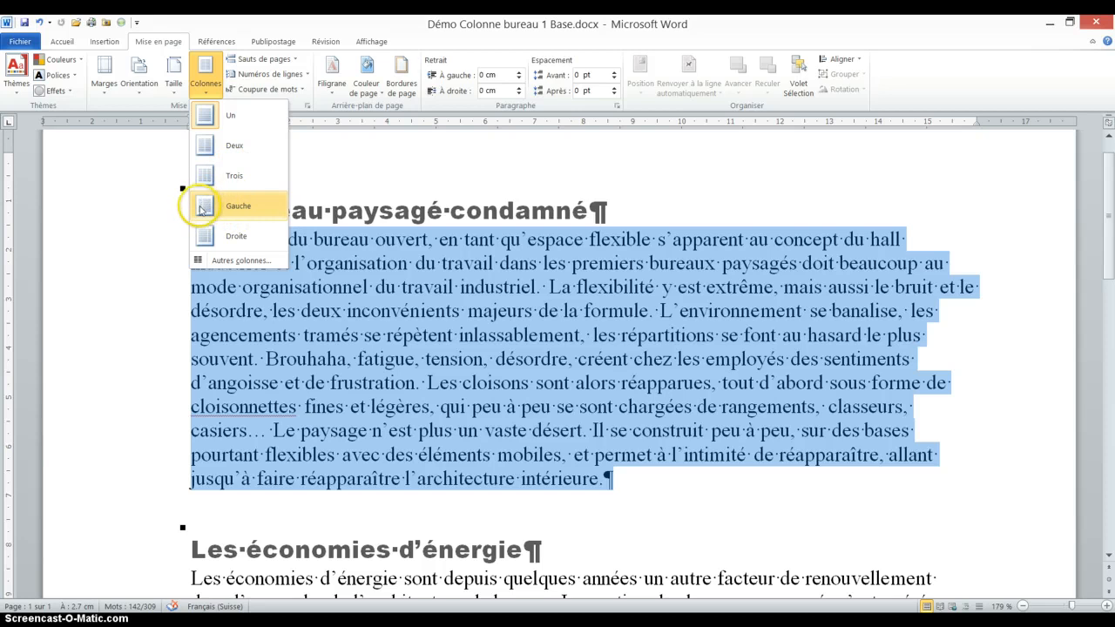
click(232, 262)
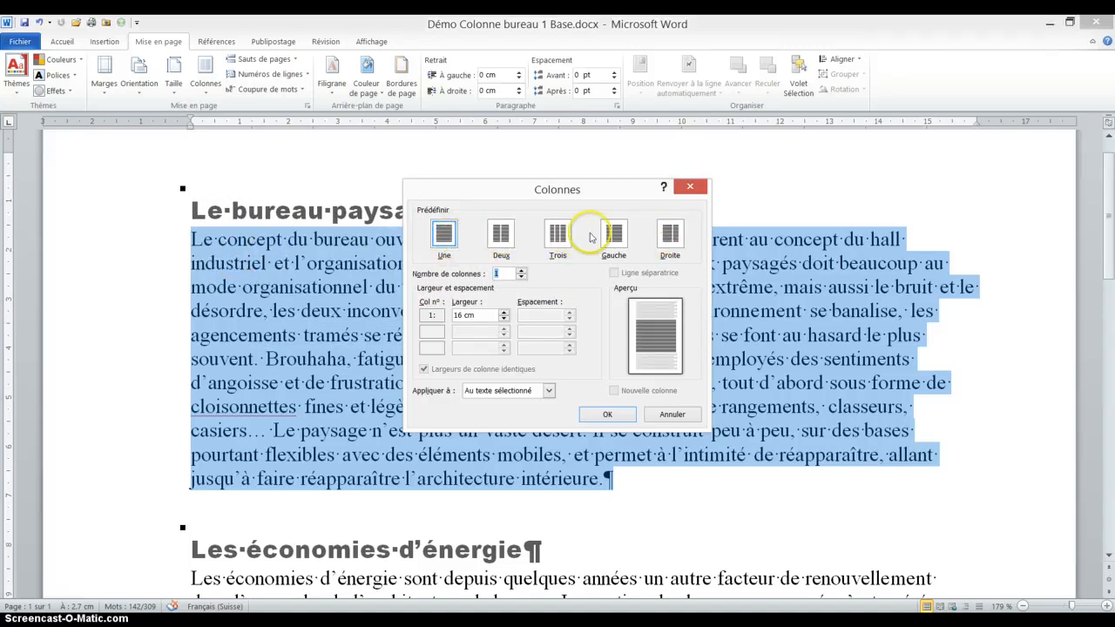
click(524, 271)
click(523, 271)
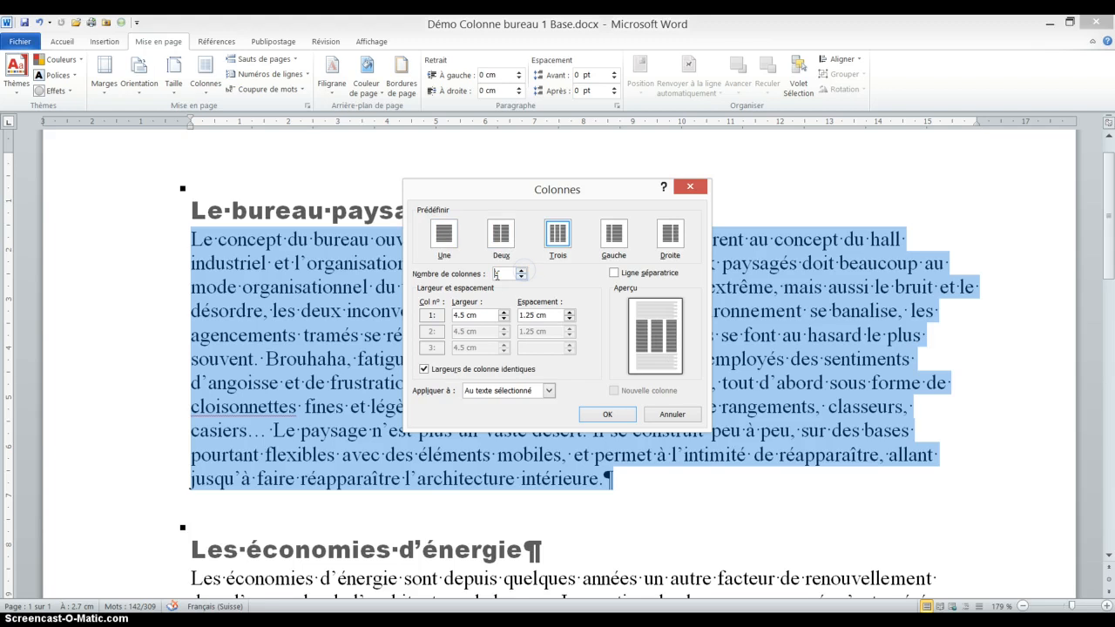
click(523, 277)
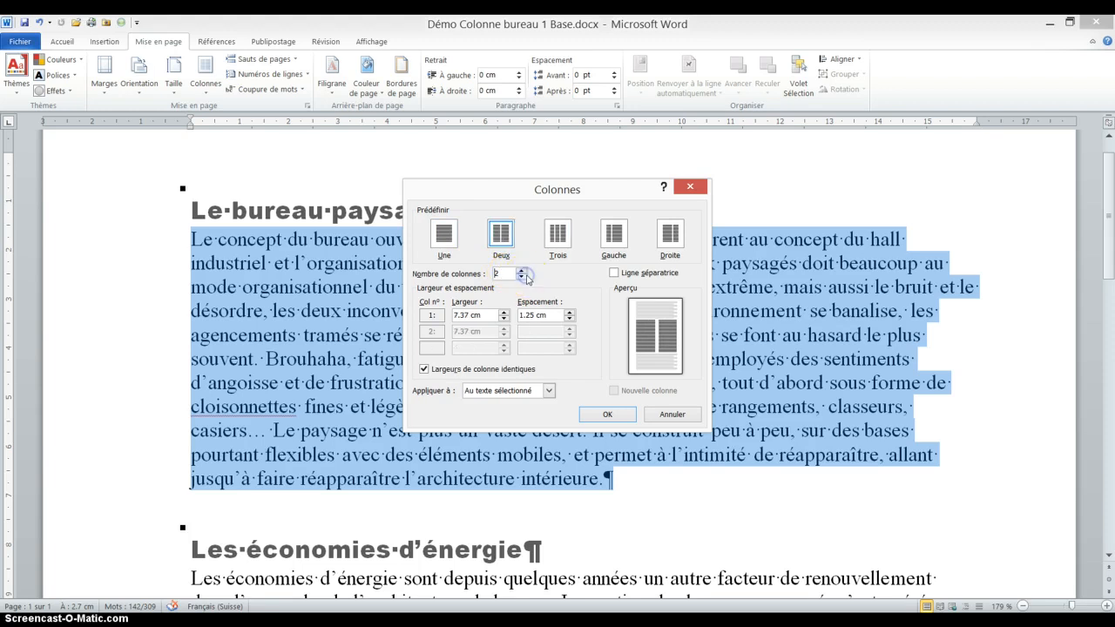
Step: Keep identical column widths, add a separator line between the columns, and apply the layout to the selected text
click(424, 369)
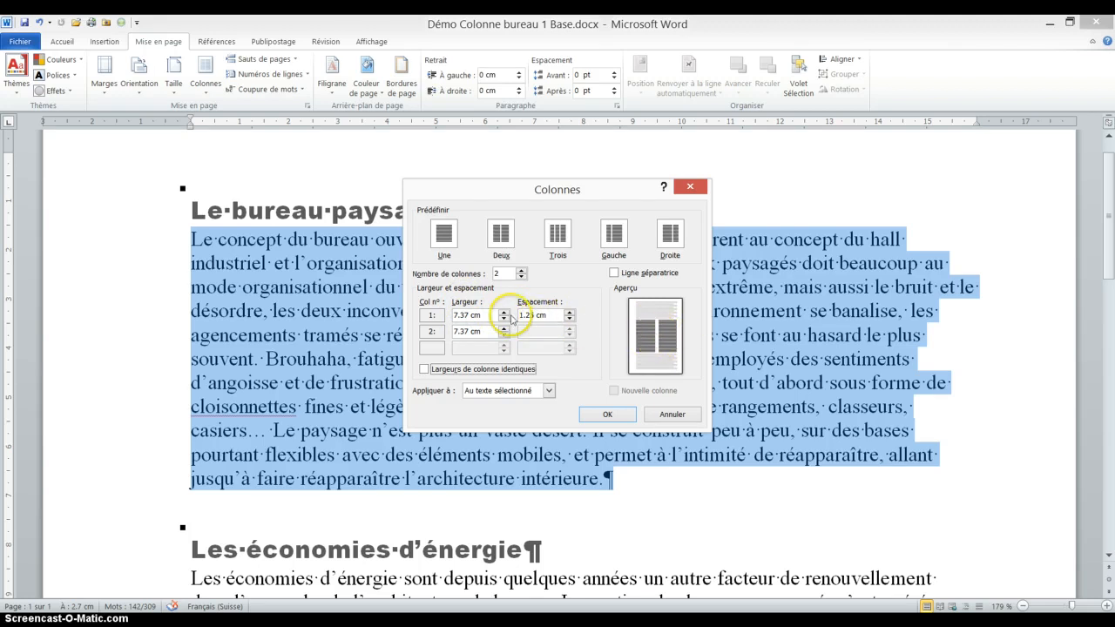
click(424, 369)
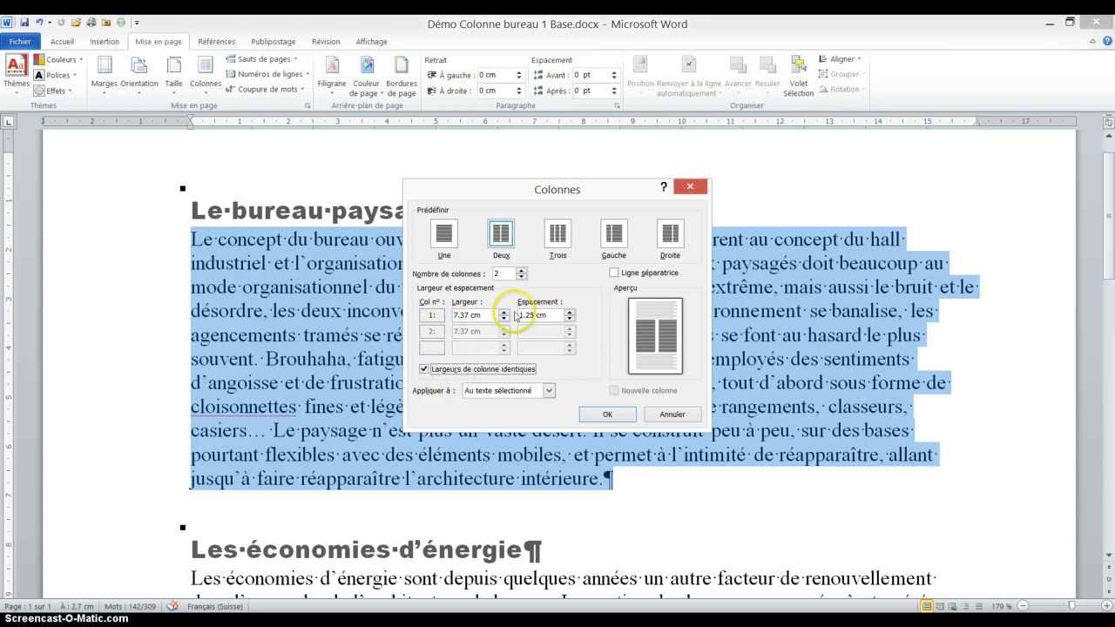
click(498, 274)
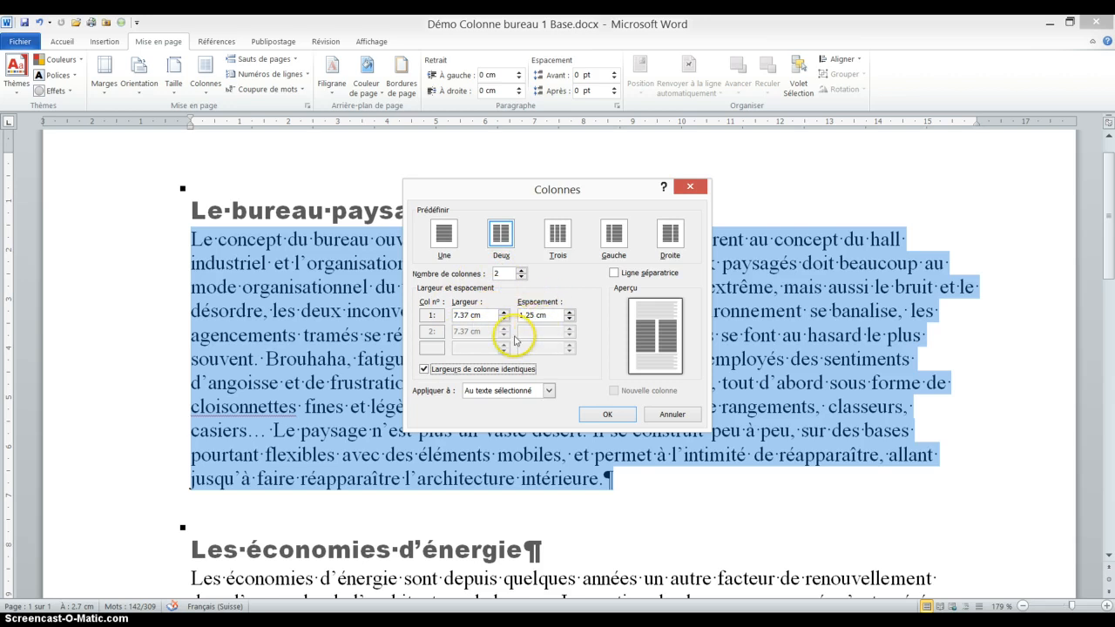
click(616, 274)
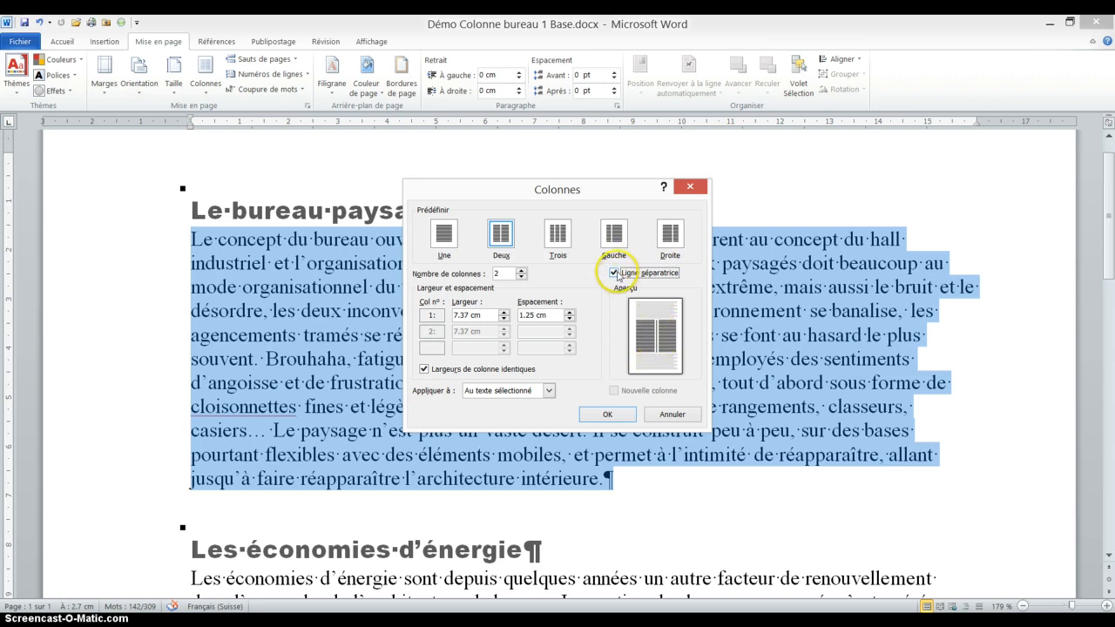
click(609, 415)
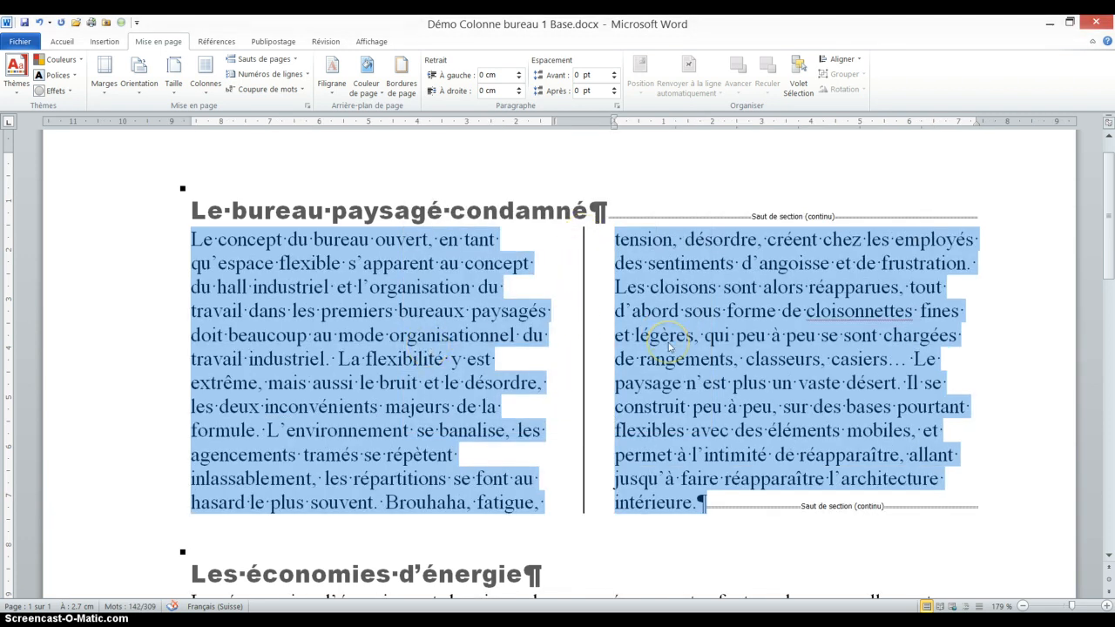
Step: Justify the two-column paragraph under "Le bureau paysagé condamné"
click(449, 291)
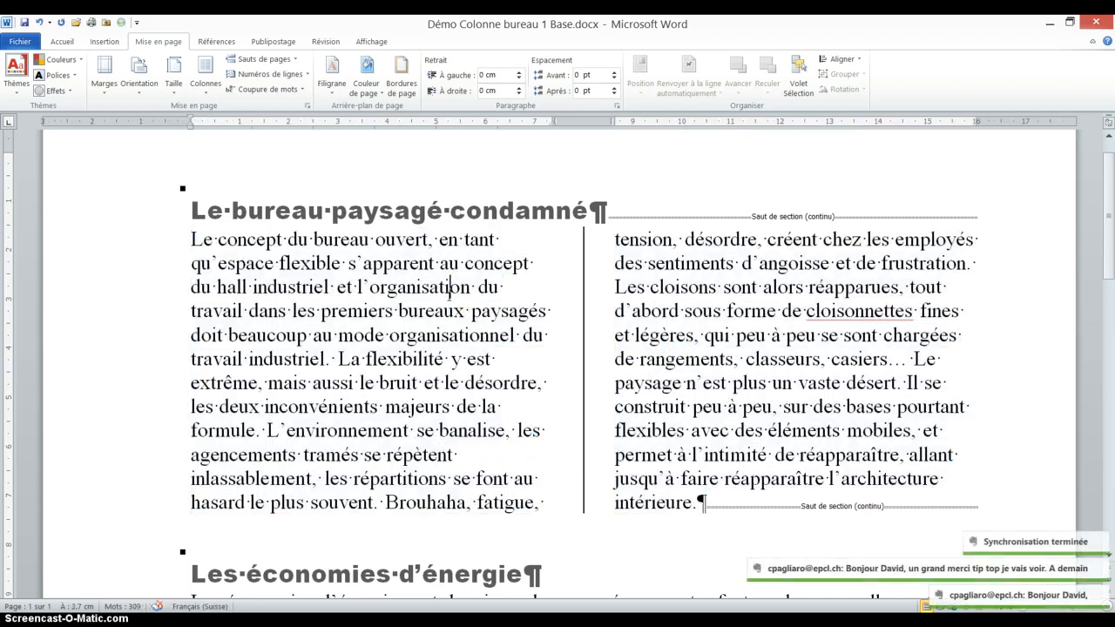
click(68, 44)
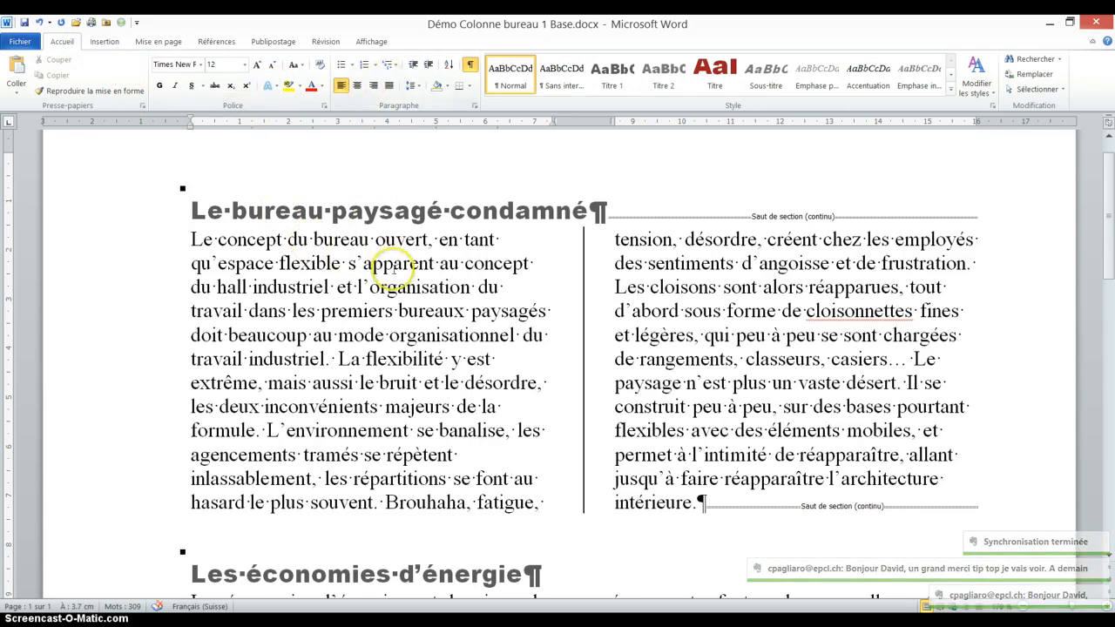
click(391, 86)
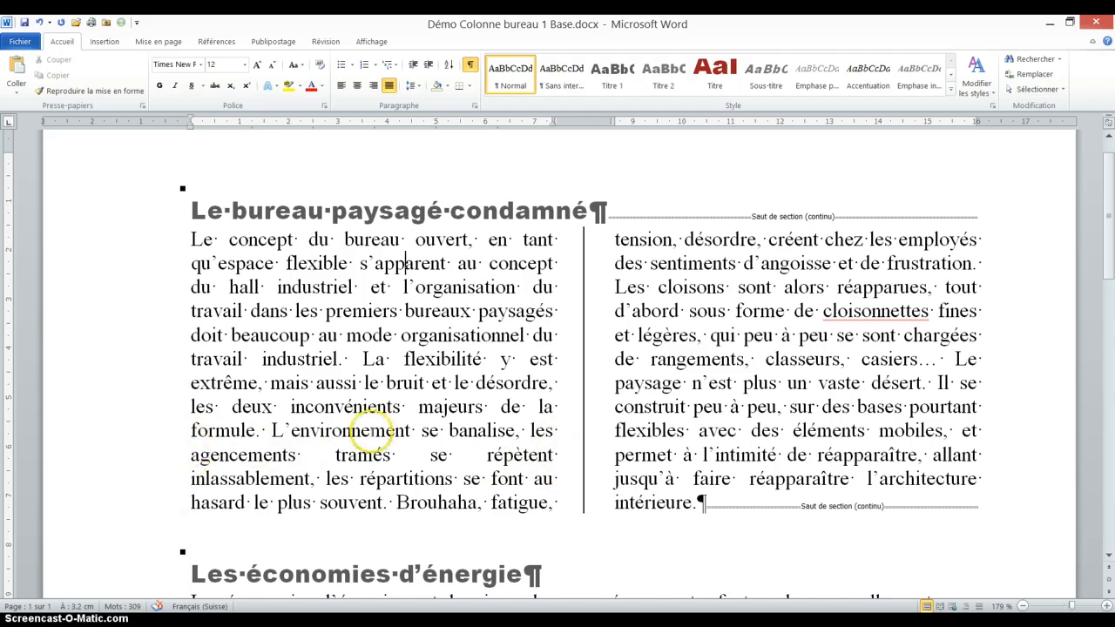
Step: Turn on automatic hyphenation for the document
click(166, 42)
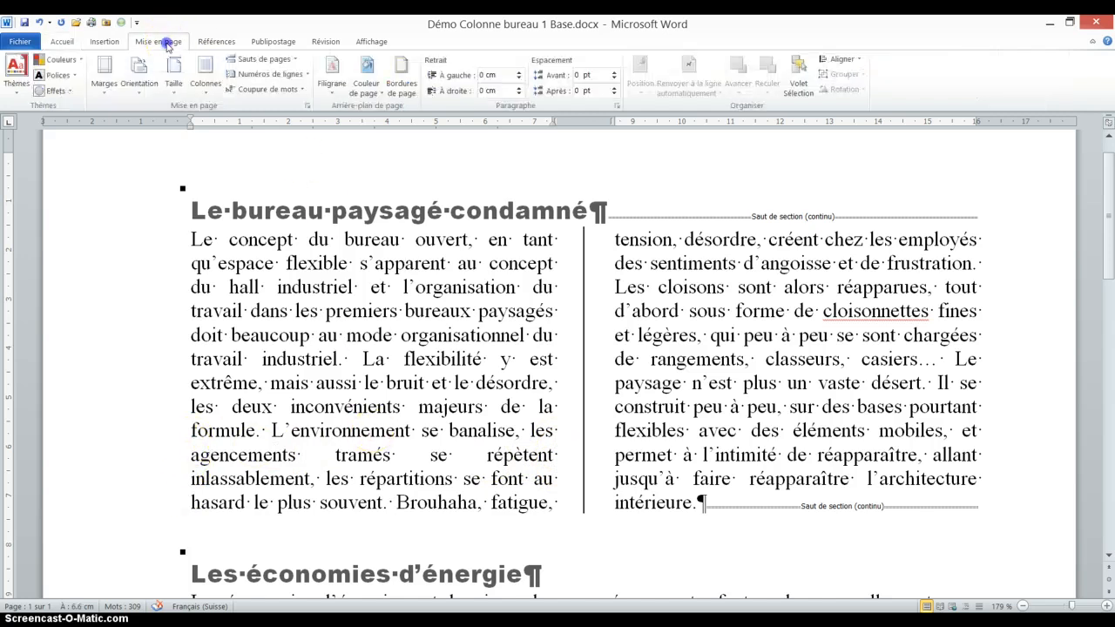
click(273, 91)
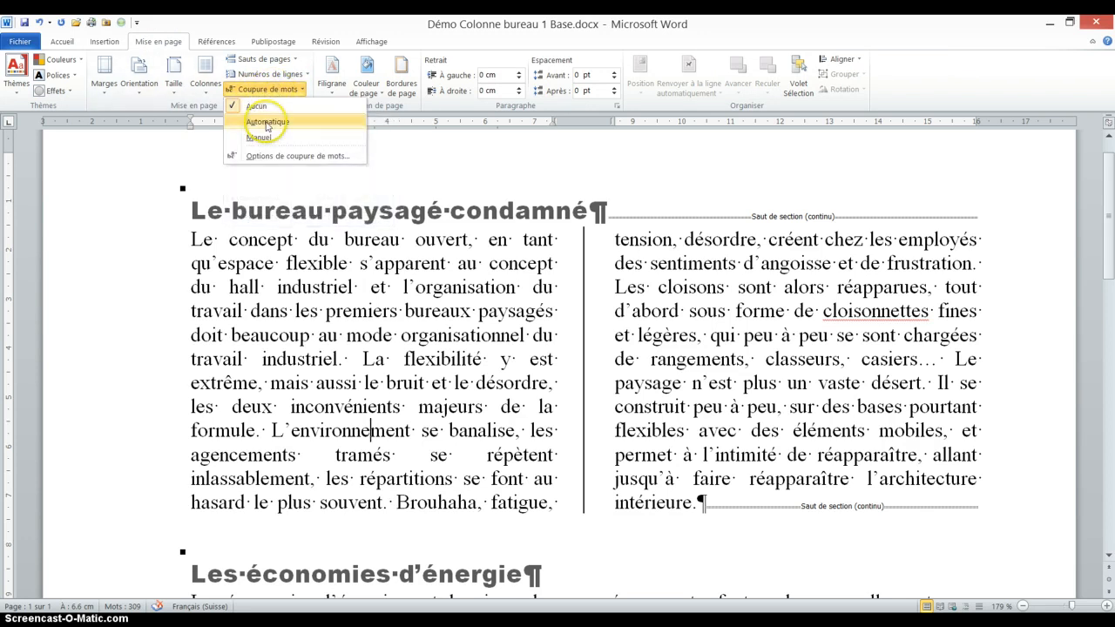
click(267, 123)
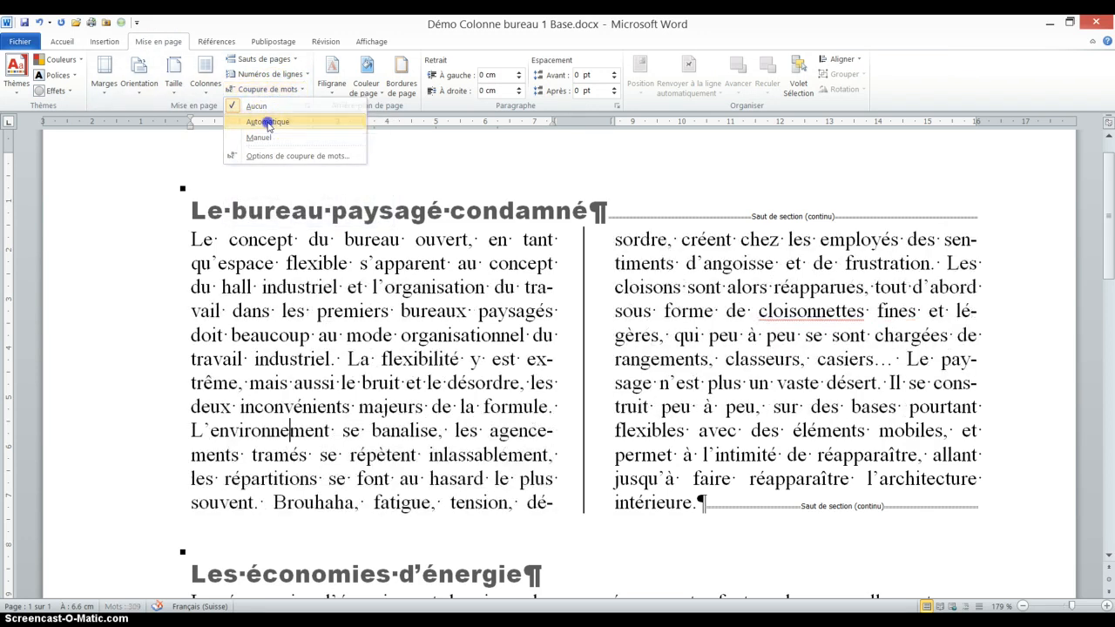
click(522, 288)
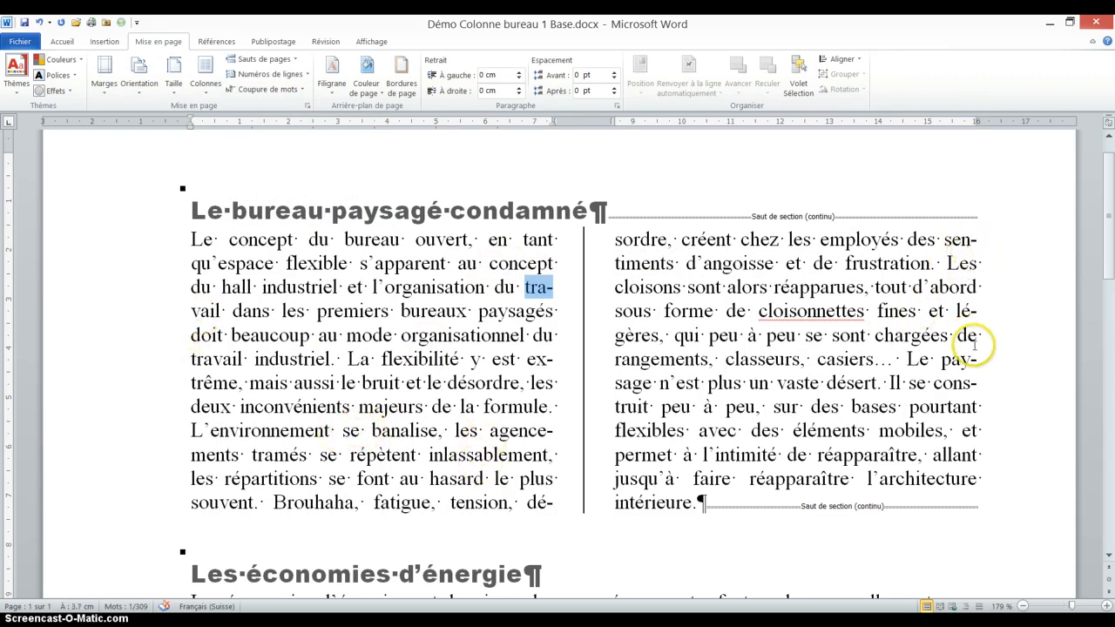
click(495, 330)
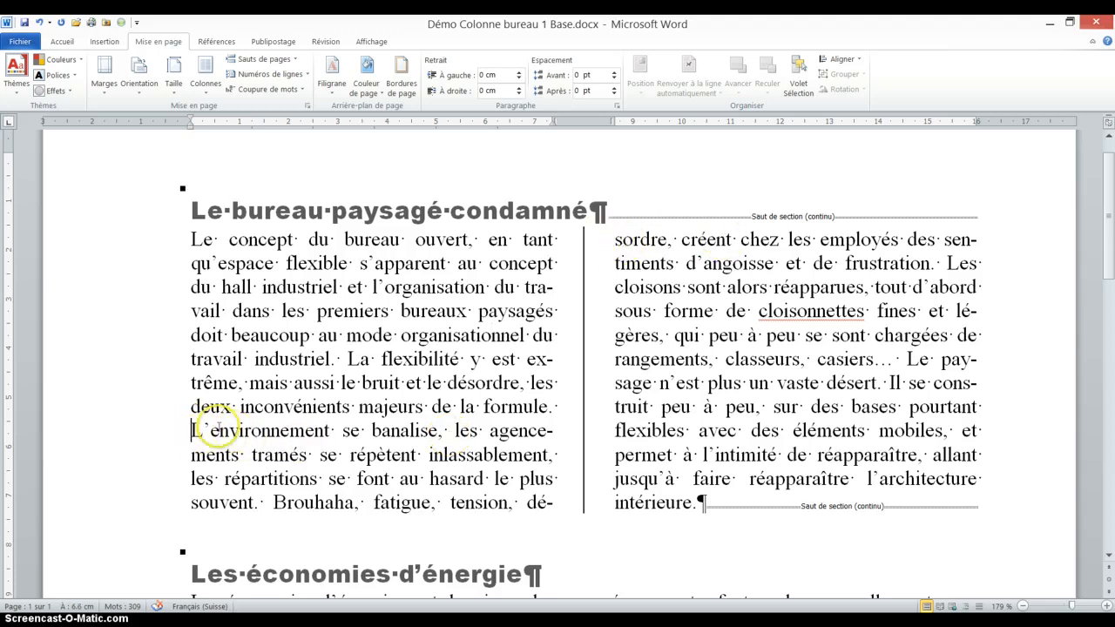
Step: Insert a column break just before "L'environnement se banalise" so that sentence starts the second column
drag(357, 443, 423, 436)
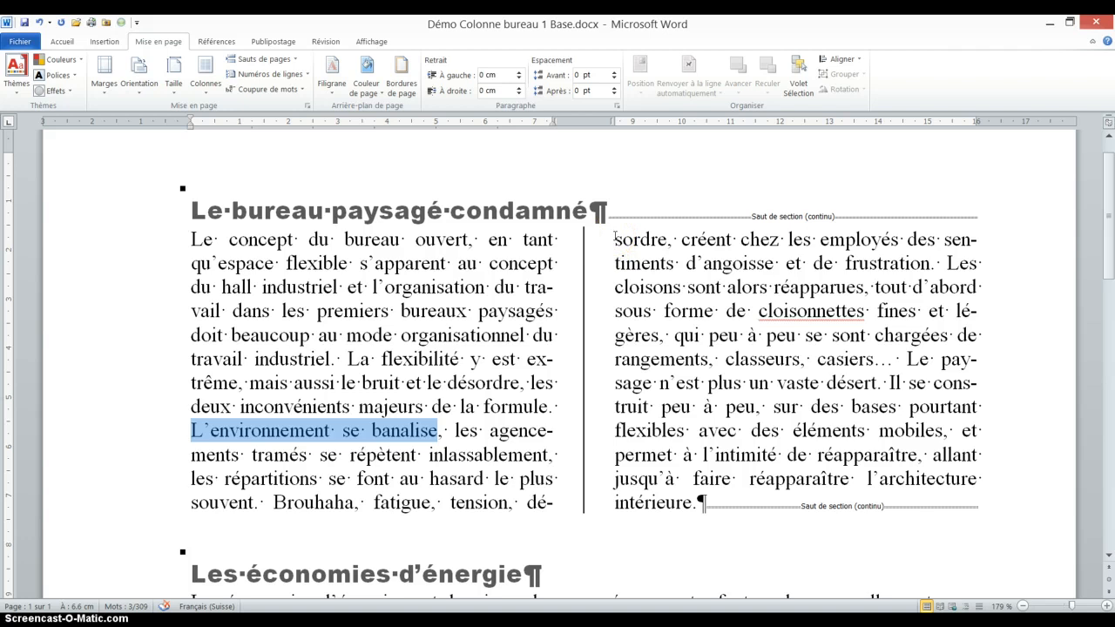
click(197, 432)
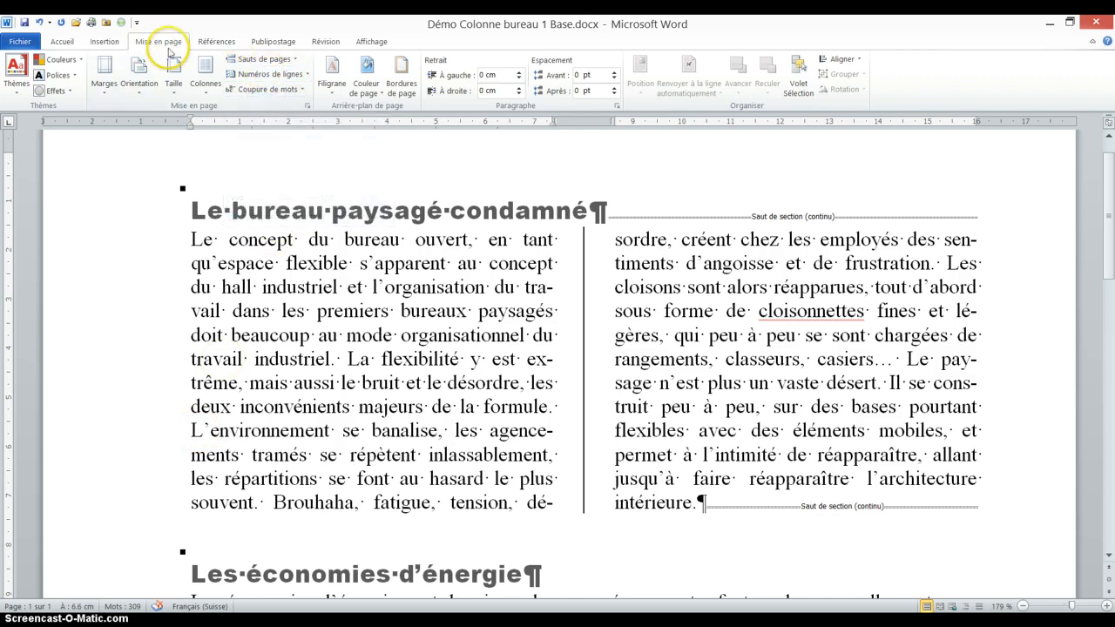
click(267, 59)
click(274, 132)
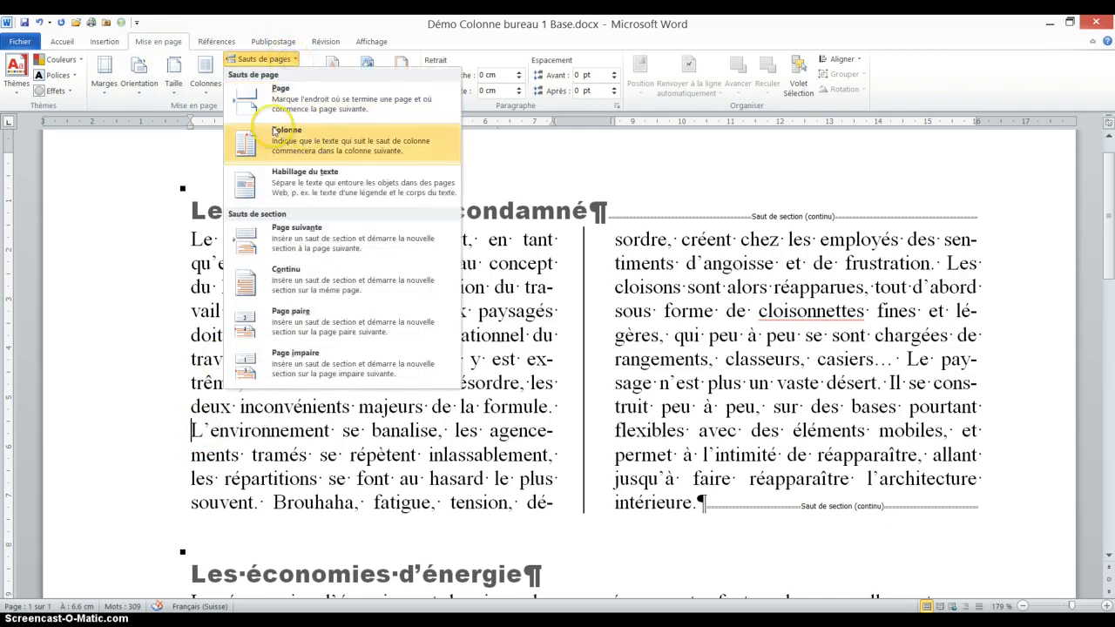
click(275, 142)
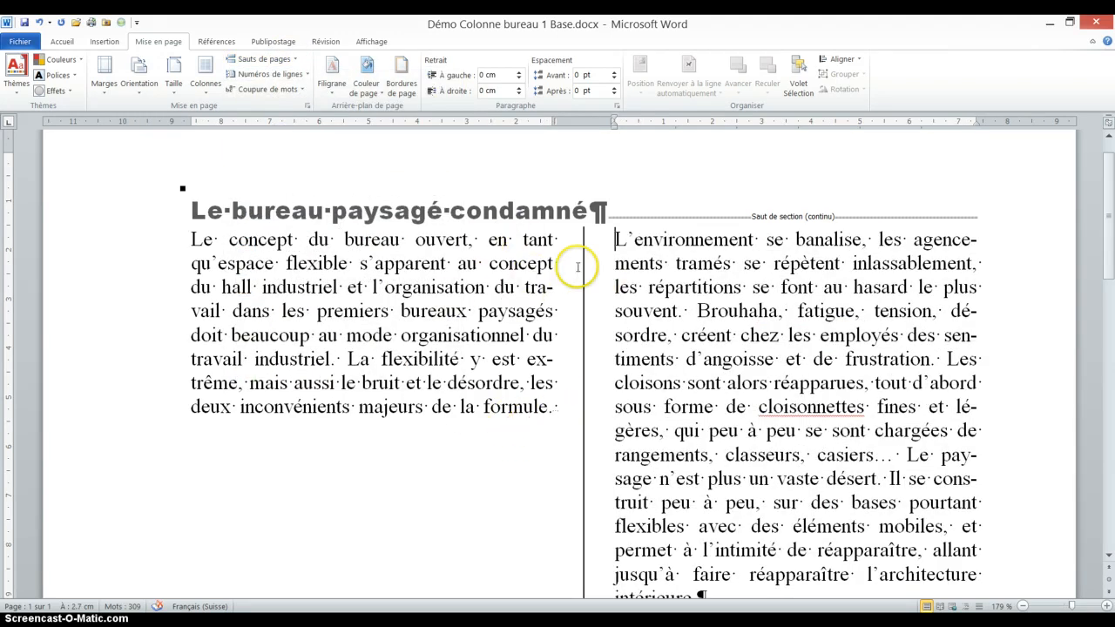
Step: Insert a paragraph break after "majeurs de la formule." so the column break sits on its own line
click(554, 407)
click(703, 384)
key(ctrl+shift+Return)
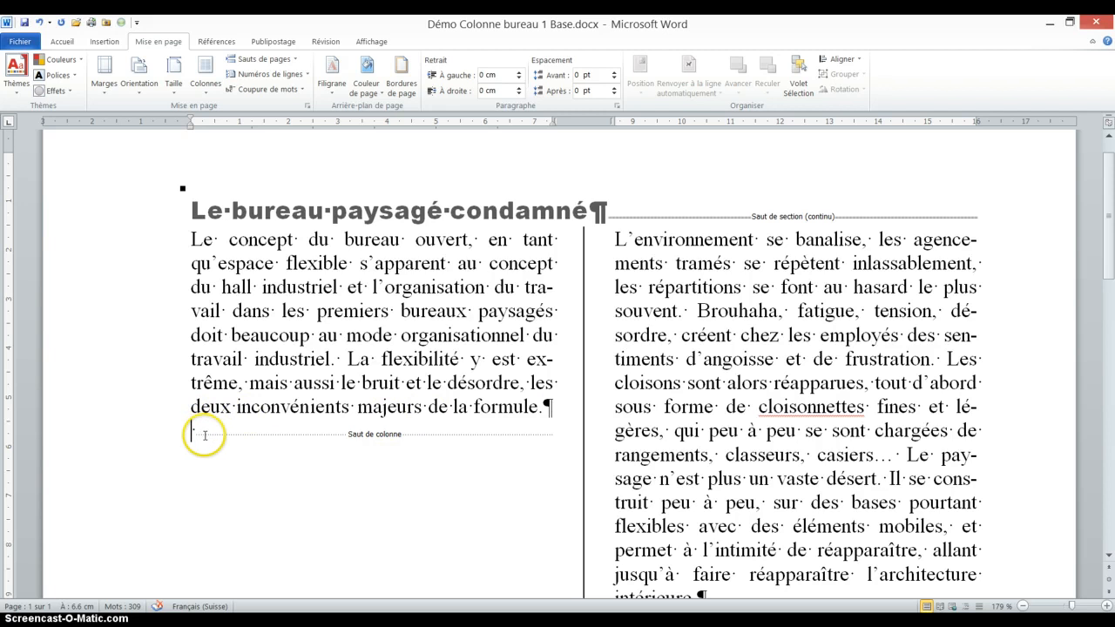
drag(193, 406, 337, 414)
drag(416, 413, 537, 409)
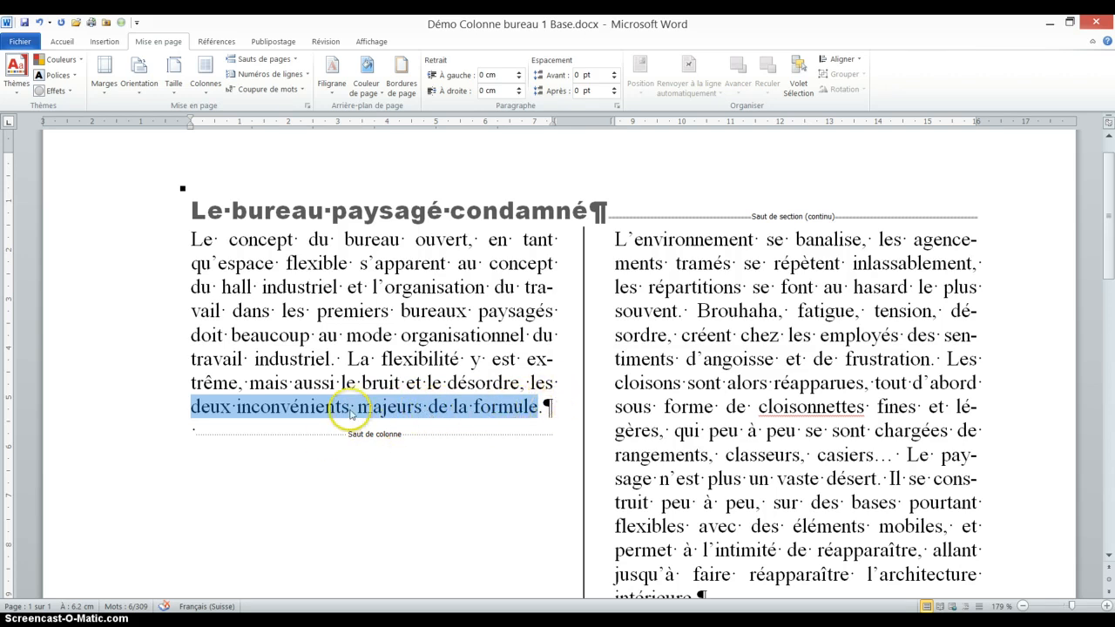
scroll(784, 470, down, 1)
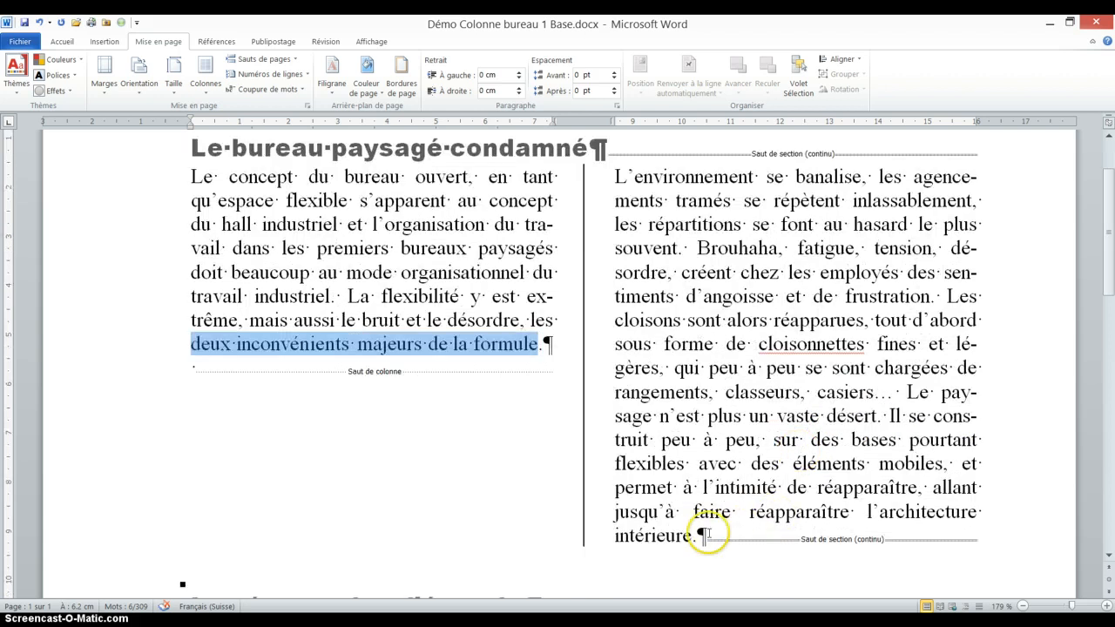
click(701, 534)
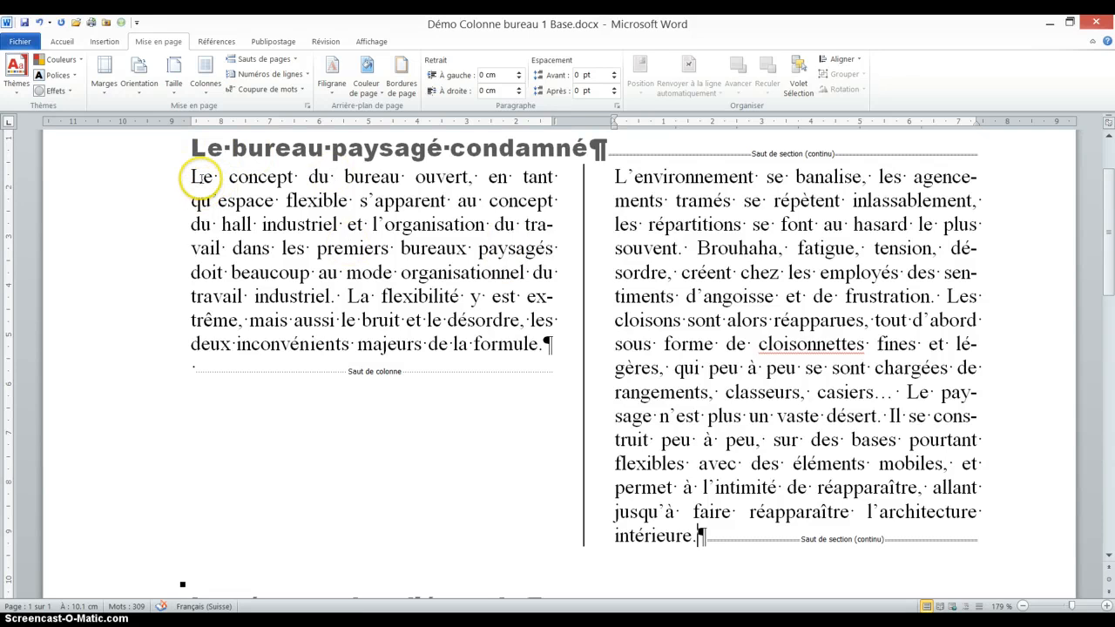
click(200, 178)
drag(199, 177, 192, 179)
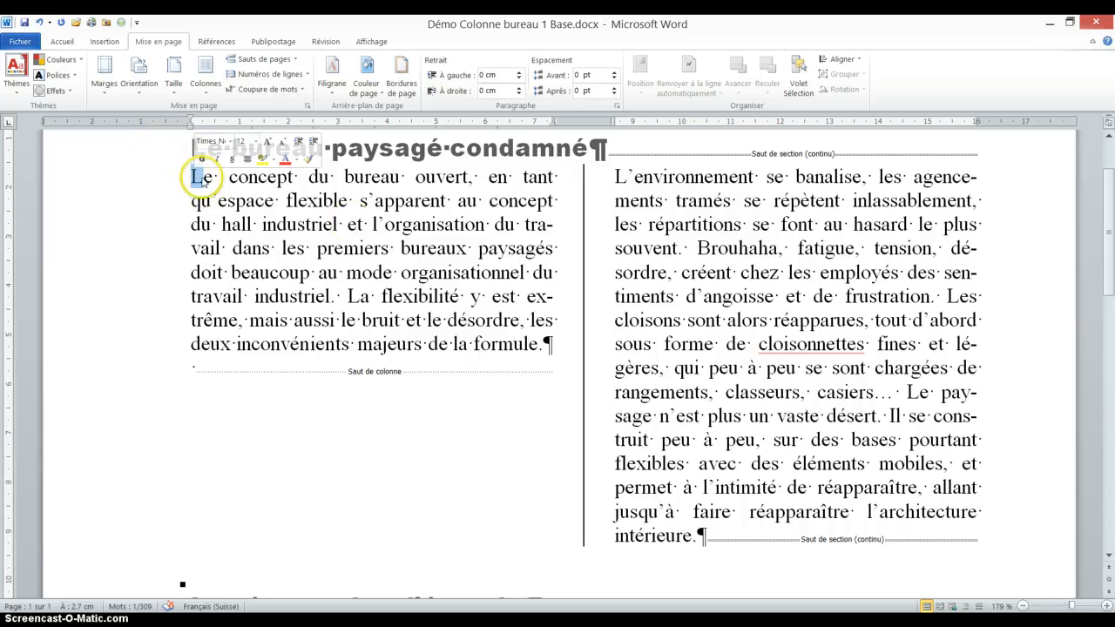
click(281, 249)
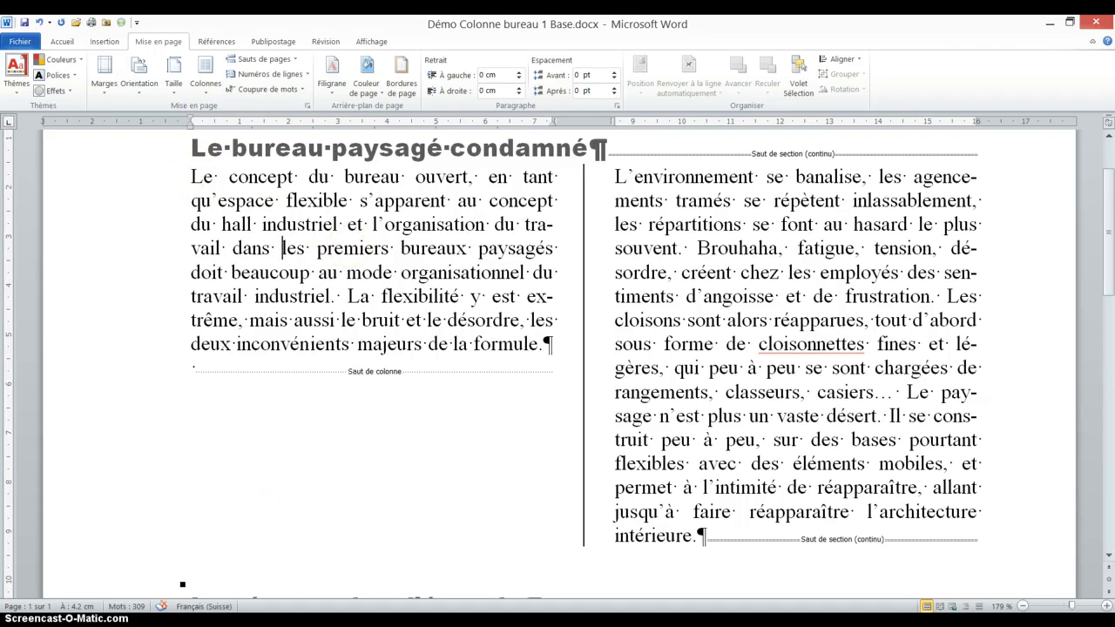
key(super)
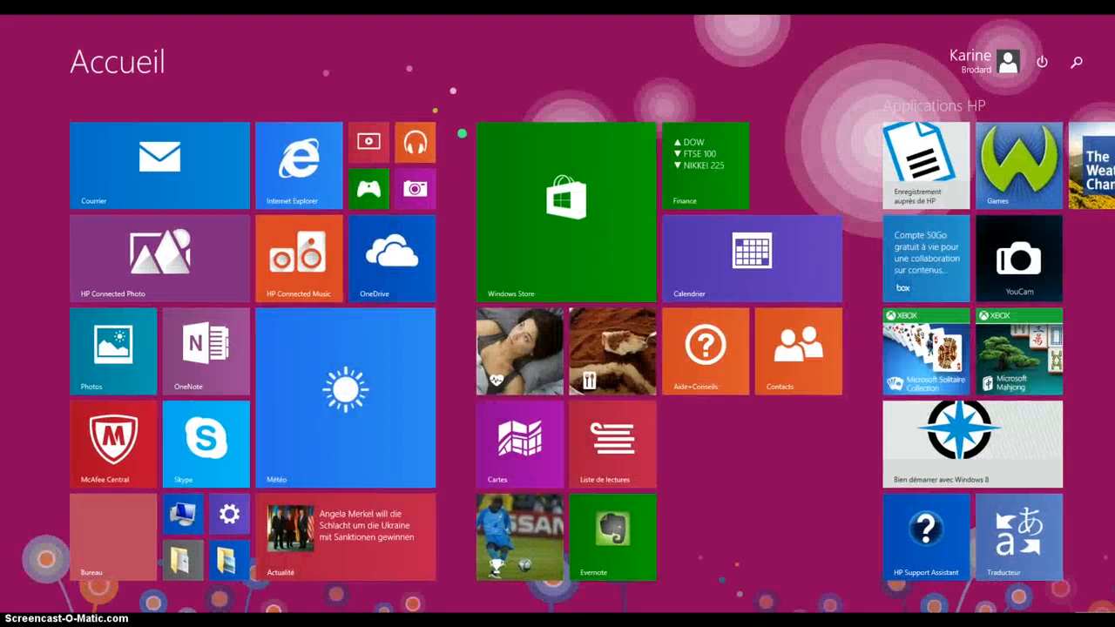